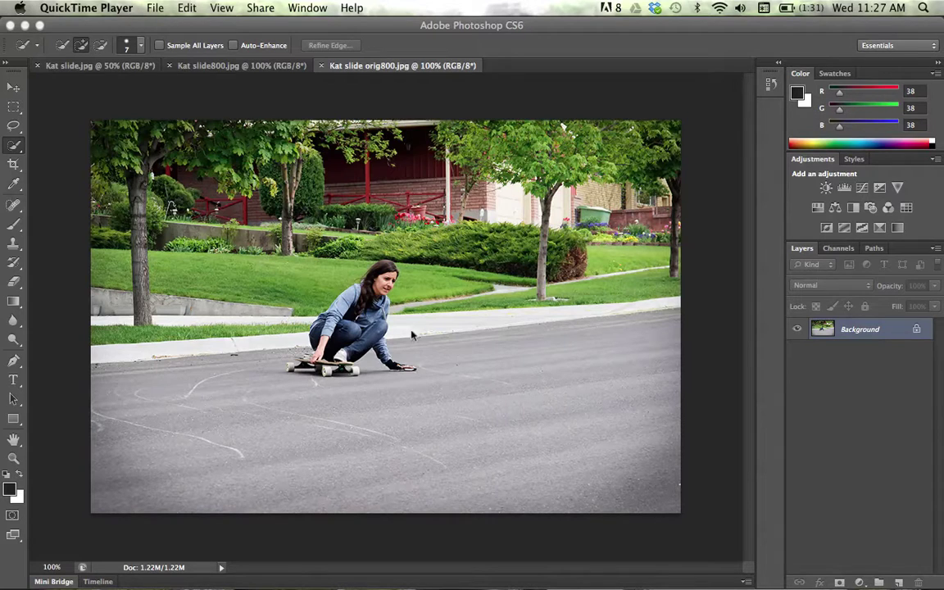
# Compare the finished Kat slide800.jpg trail with the original Kat slide orig800.jpg photo.
pyautogui.click(232, 57)
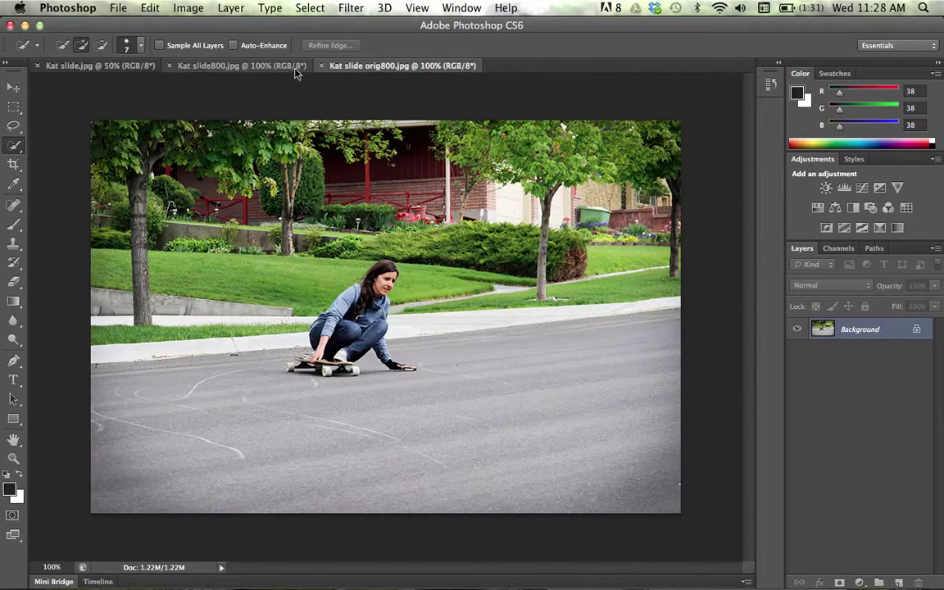
pyautogui.click(100, 66)
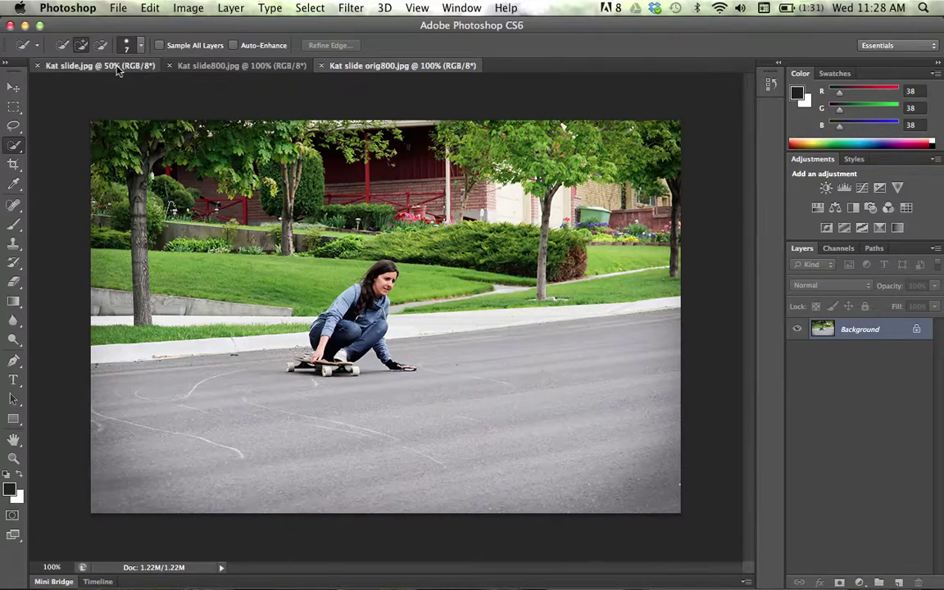
pyautogui.click(232, 67)
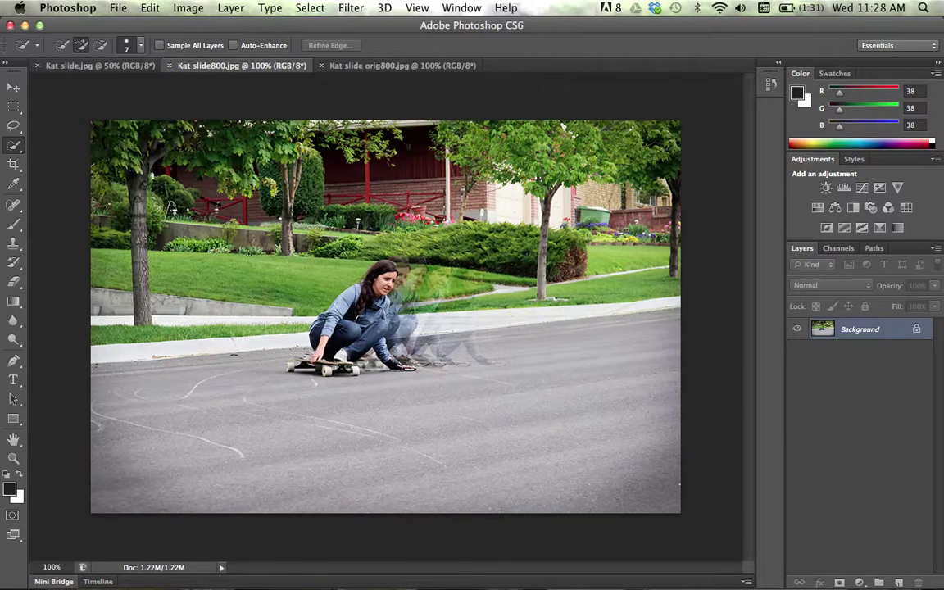
pyautogui.click(377, 66)
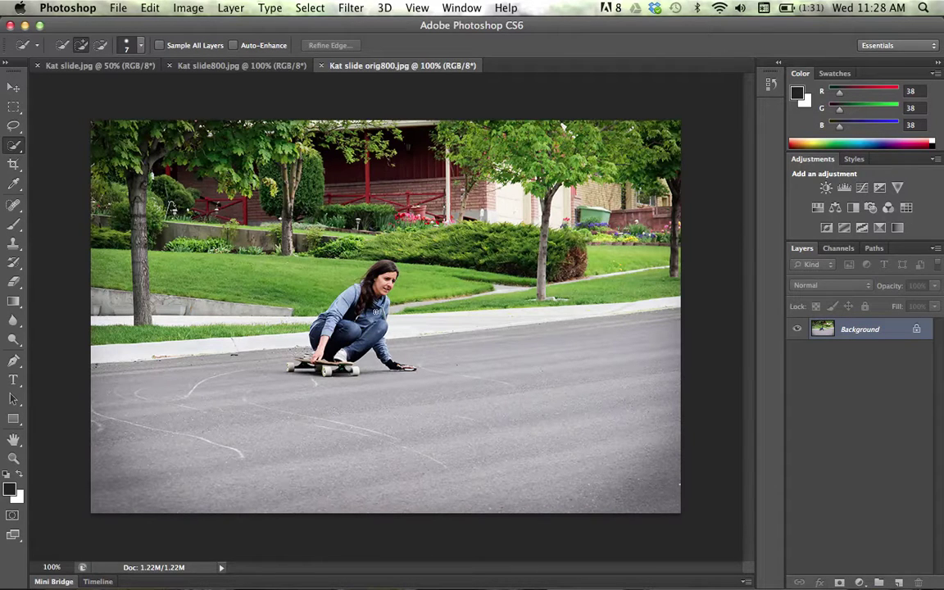
# Copy the selected skateboarder in Kat slide.jpg to Layer 1, duplicate it, and zoom to 33.3%.
pyautogui.click(91, 64)
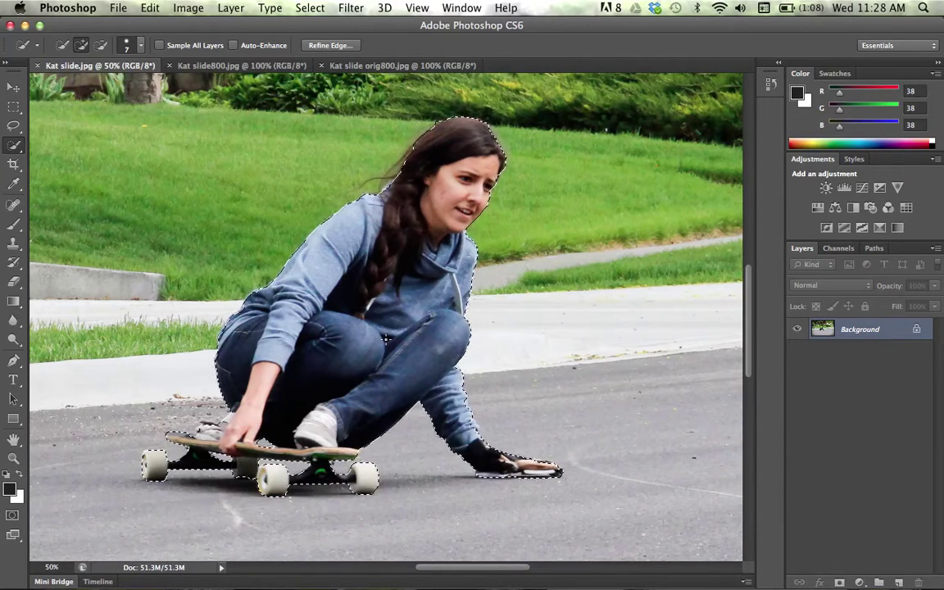
pyautogui.press('super+j')
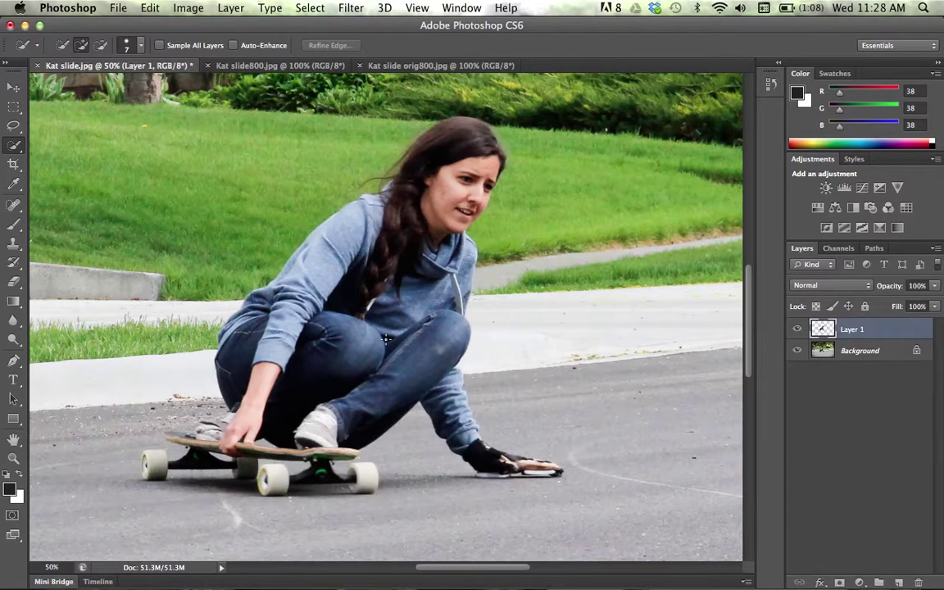
pyautogui.press('super+j')
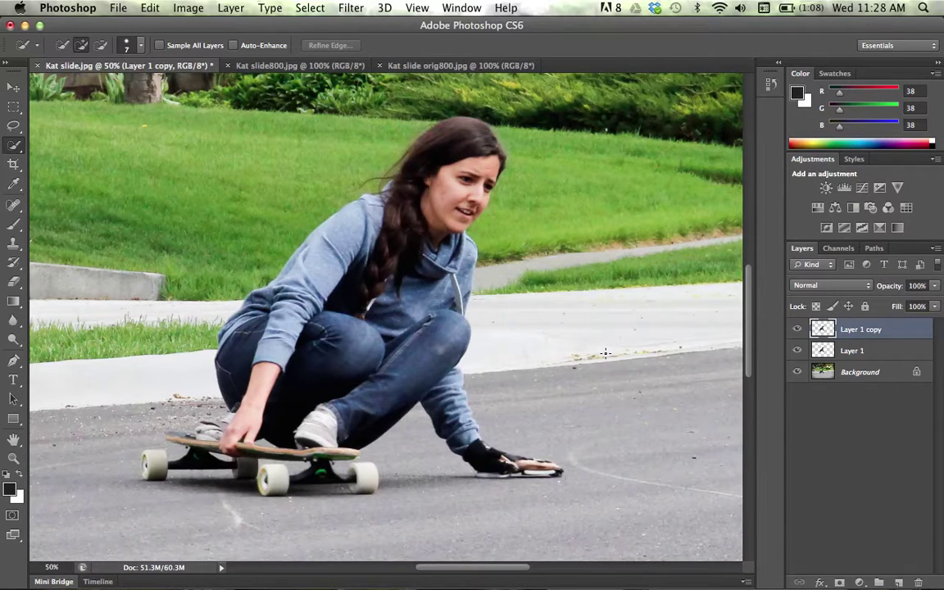
pyautogui.press('super+minus')
pyautogui.press('super+minus')
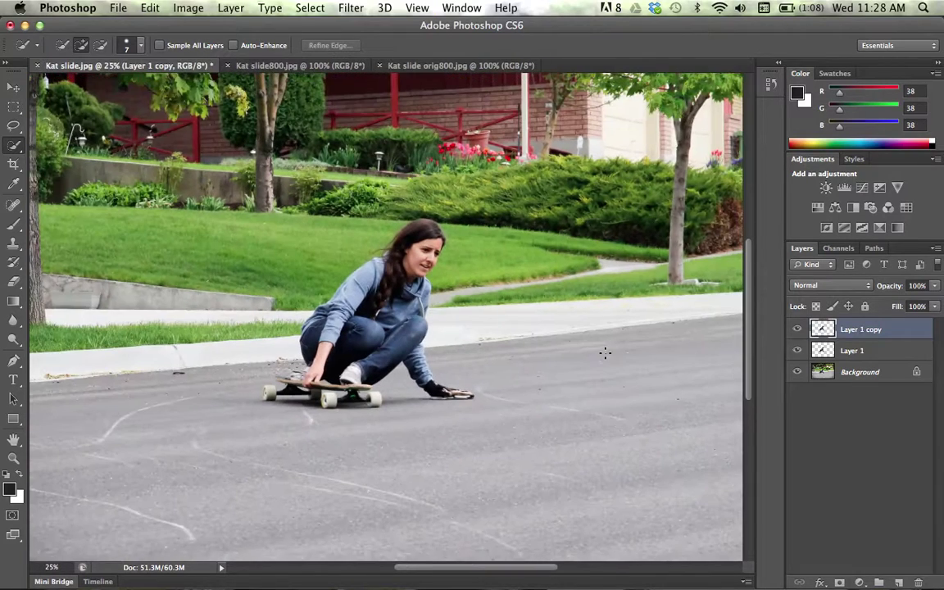
pyautogui.press('super+plus')
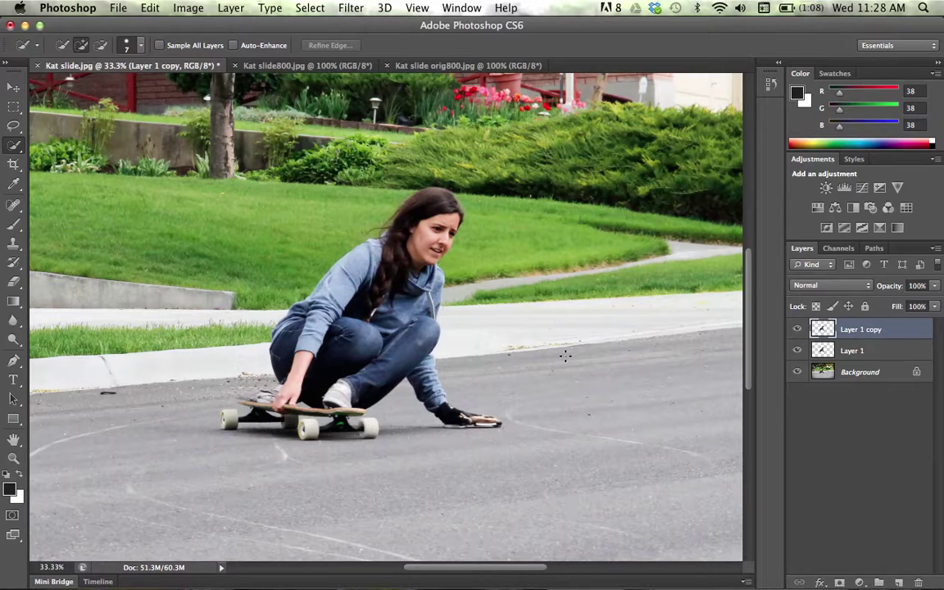
pyautogui.press('v')
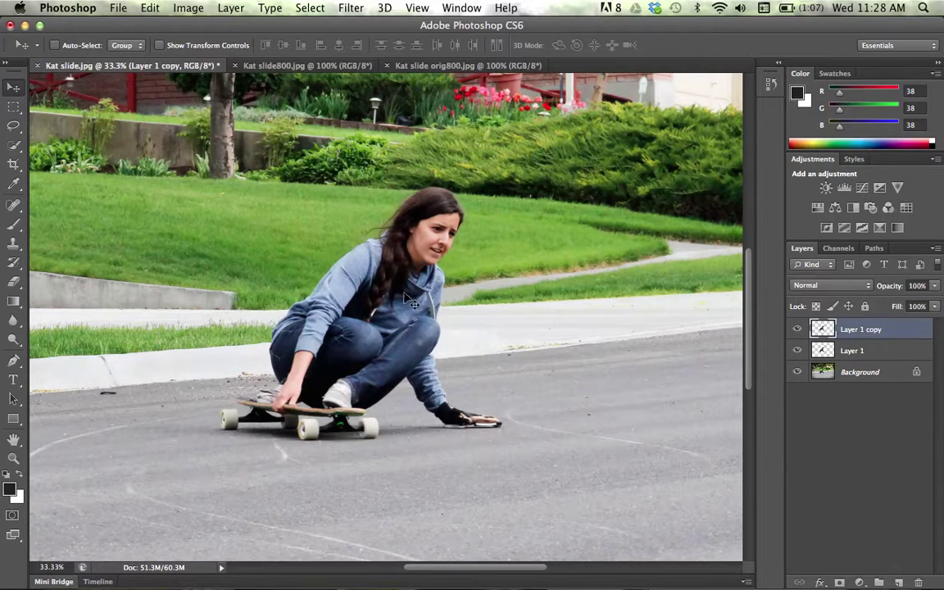
# Offset the first two skater copies to the right, each stacked beneath the previous layer.
pyautogui.moveTo(403, 296); pyautogui.dragTo(427, 291)
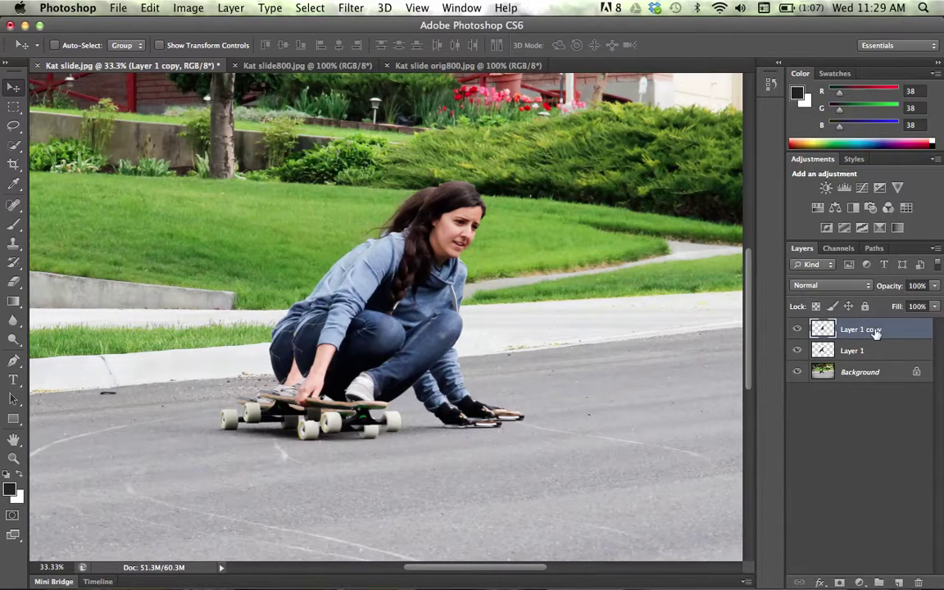
pyautogui.moveTo(875, 331); pyautogui.dragTo(871, 356)
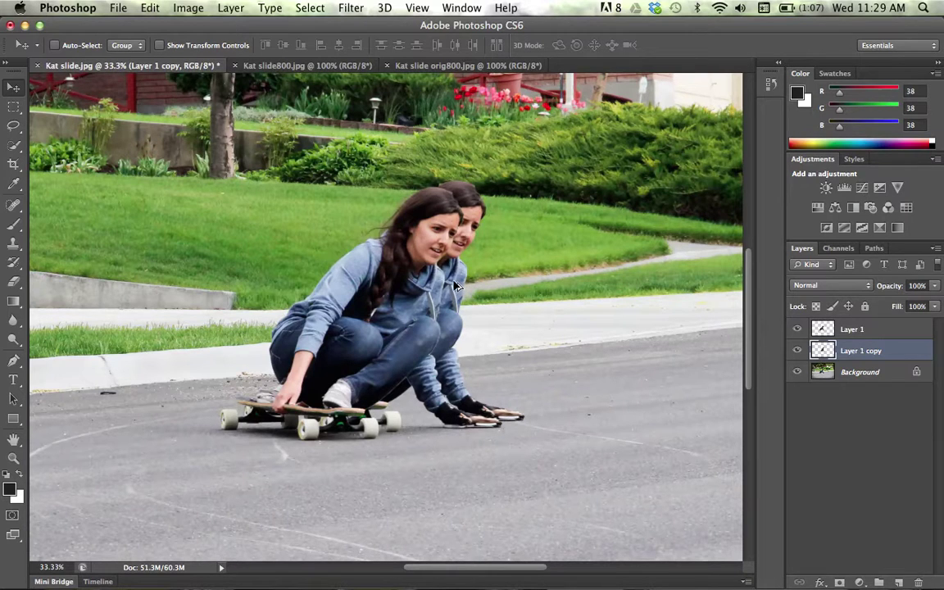
pyautogui.moveTo(455, 285); pyautogui.dragTo(482, 279)
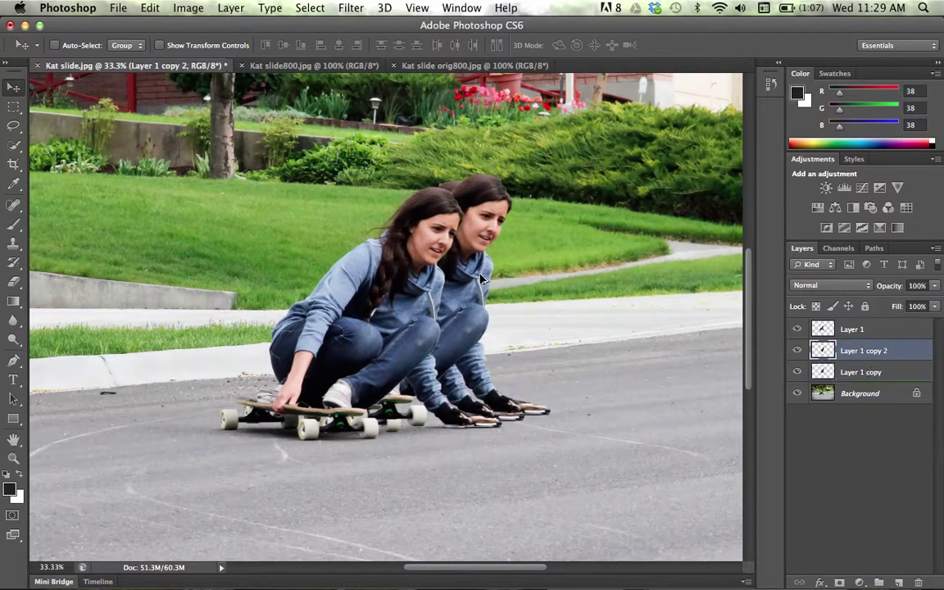
pyautogui.moveTo(860, 357); pyautogui.dragTo(858, 373)
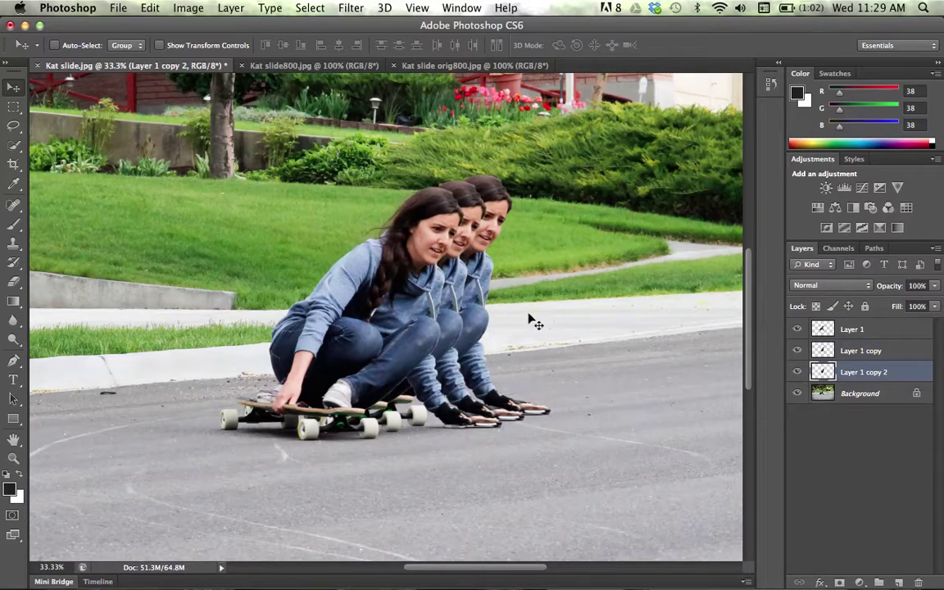
# Add Layer 1 copy 3 and copy 4 further right below the others, nudging them into line.
pyautogui.moveTo(479, 276); pyautogui.dragTo(510, 272)
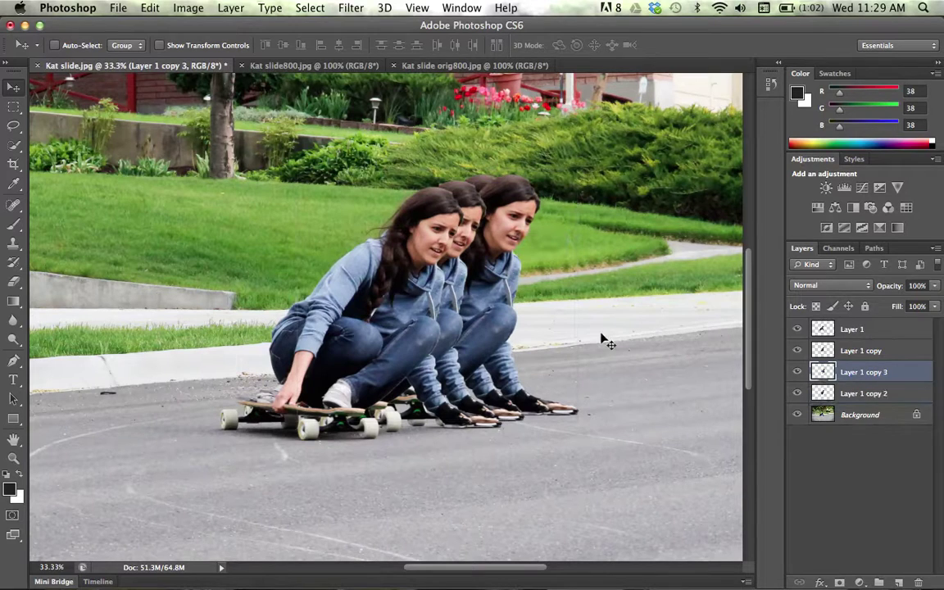
pyautogui.moveTo(852, 393); pyautogui.dragTo(869, 365)
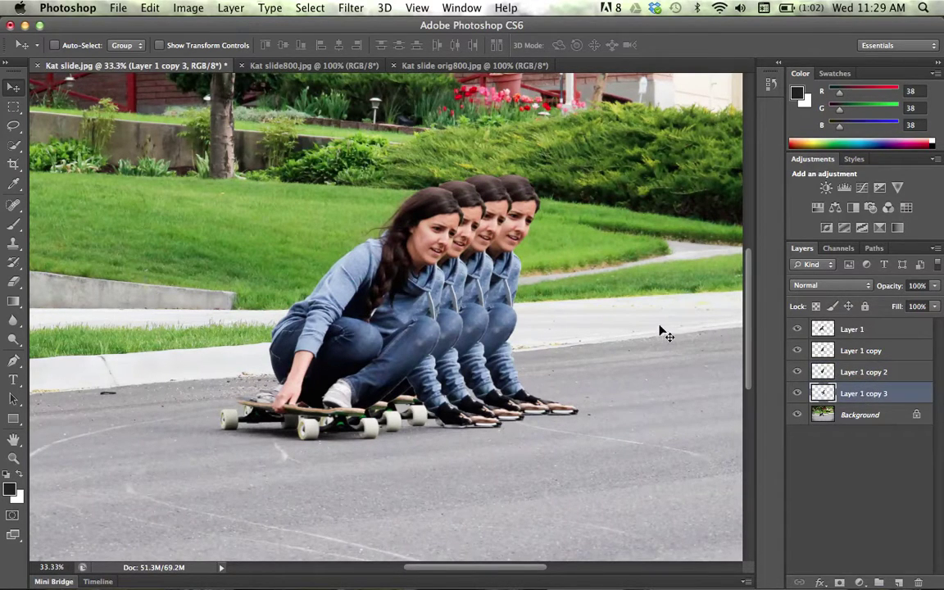
pyautogui.moveTo(506, 275); pyautogui.dragTo(551, 265)
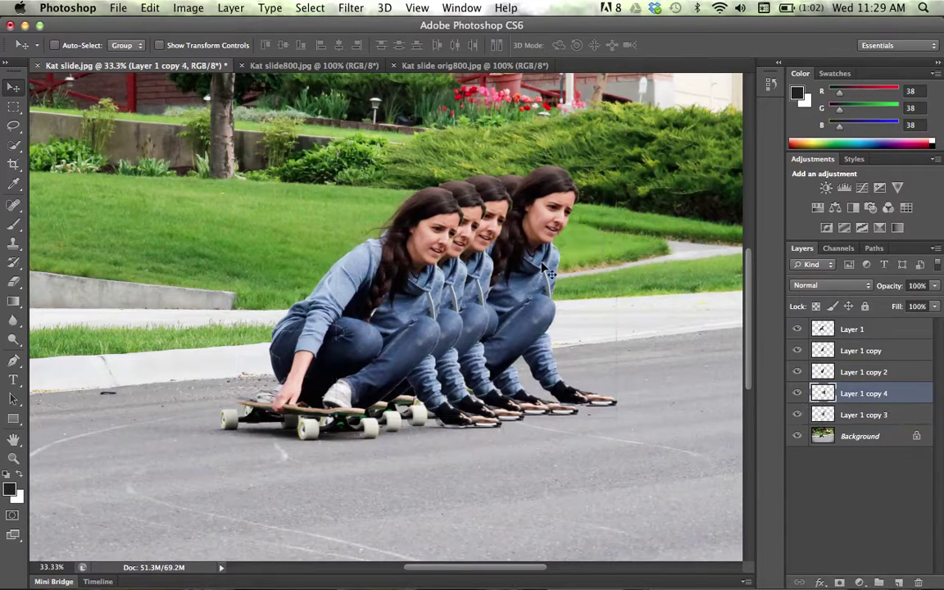
pyautogui.moveTo(860, 394); pyautogui.dragTo(864, 423)
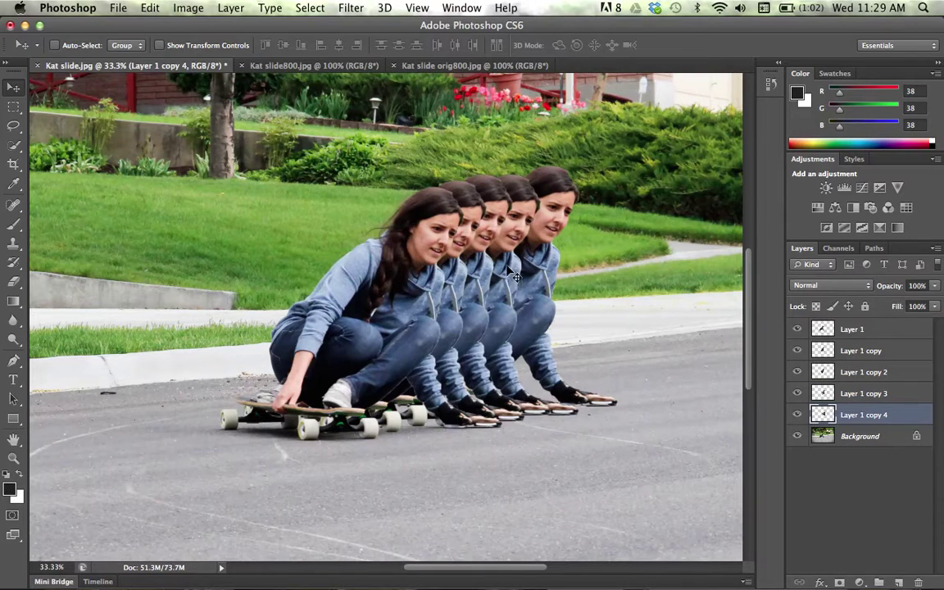
pyautogui.moveTo(508, 273)
pyautogui.mouseDown()
pyautogui.moveTo(508, 262)
pyautogui.moveTo(507, 272)
pyautogui.mouseUp()
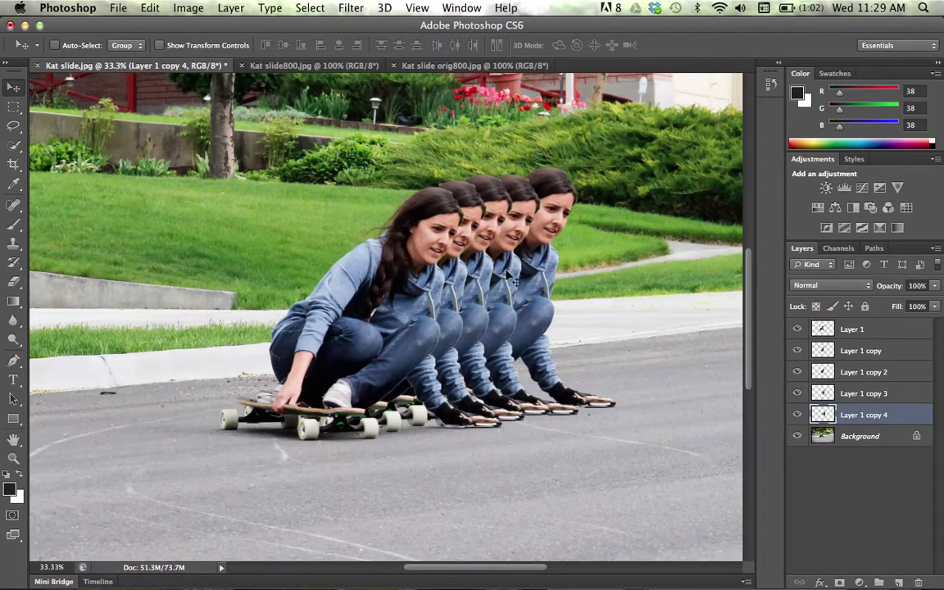
pyautogui.click(869, 393)
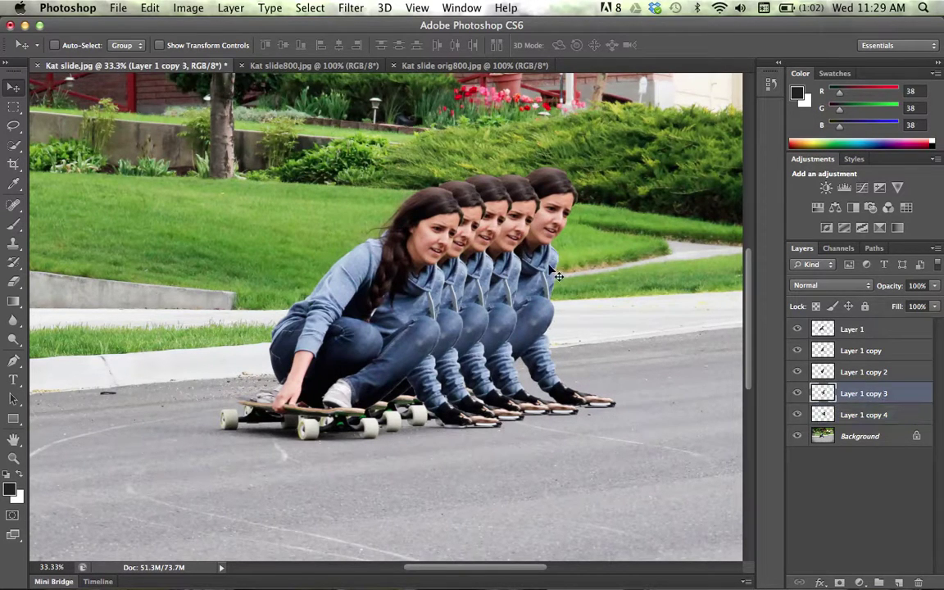
pyautogui.moveTo(509, 247); pyautogui.dragTo(509, 250)
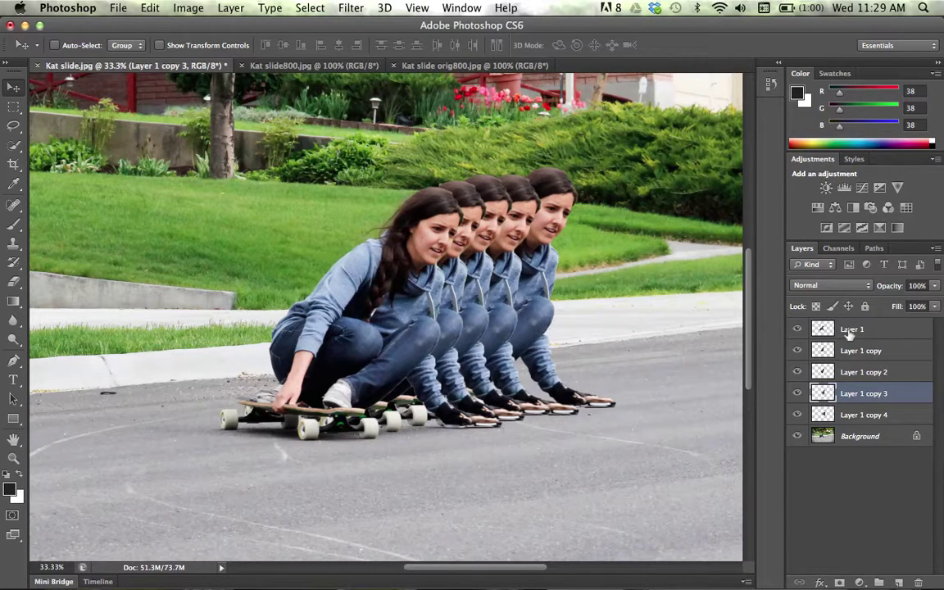
# Set Layer 1 copy 4 to Soft Light blending at 40% opacity.
pyautogui.click(857, 419)
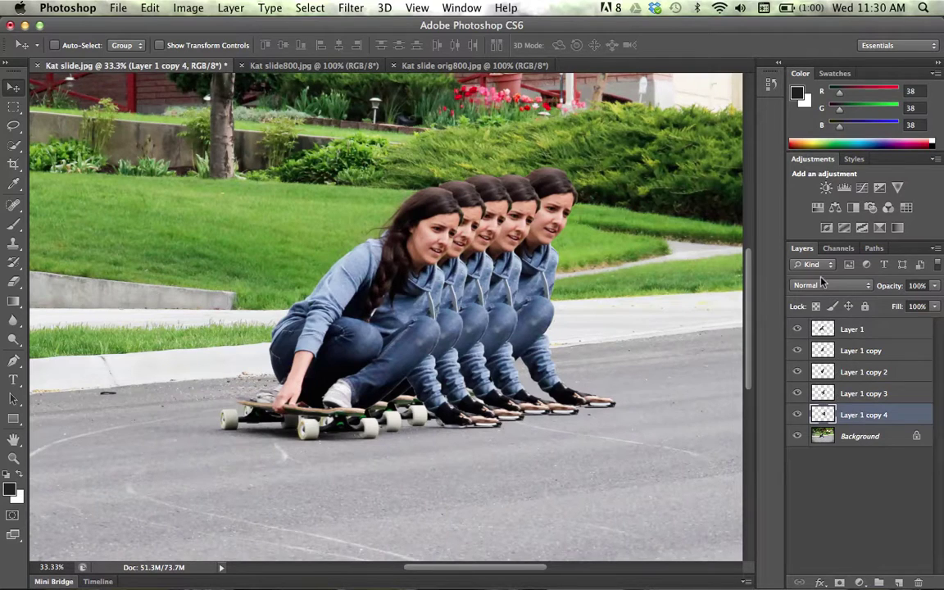
pyautogui.click(827, 285)
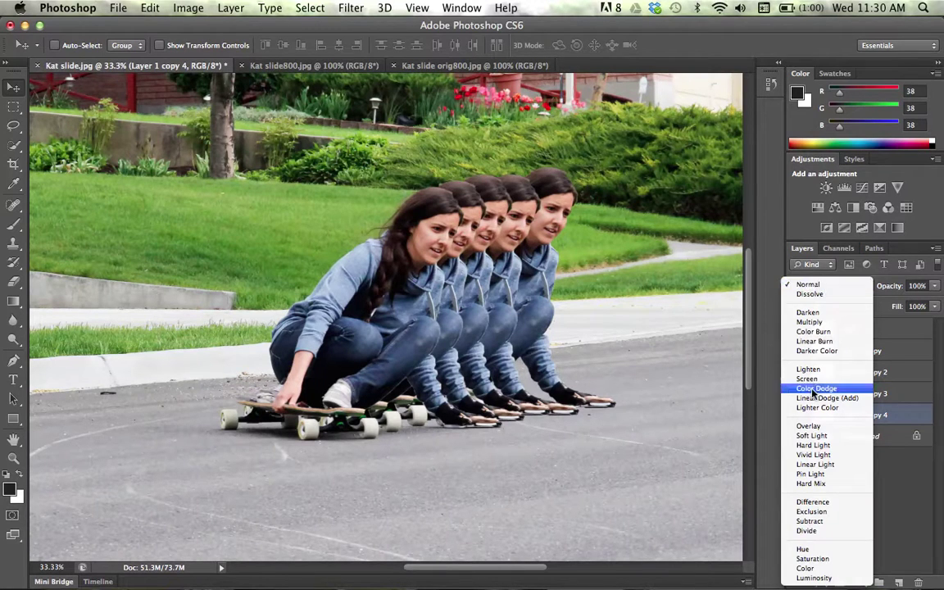
pyautogui.click(823, 436)
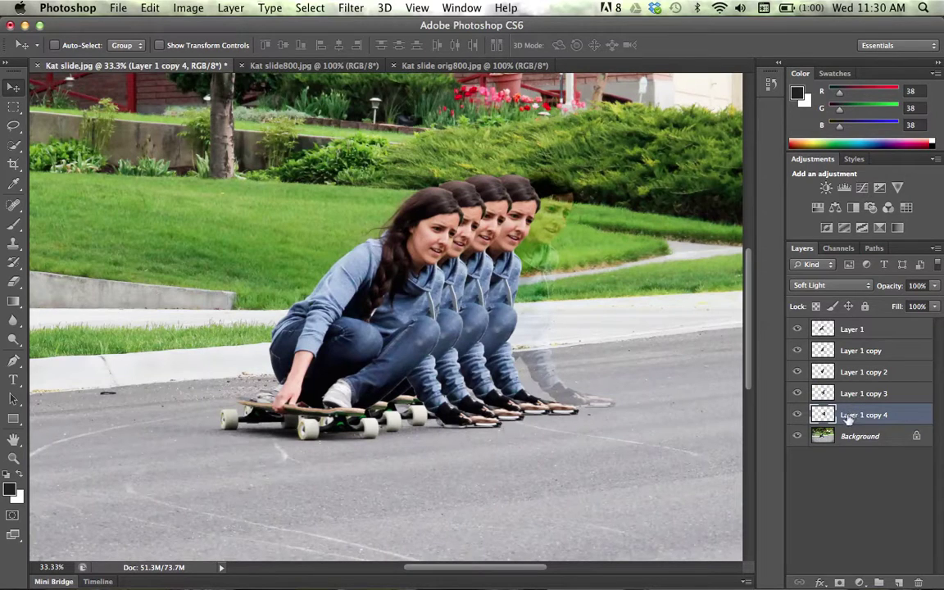
pyautogui.click(934, 288)
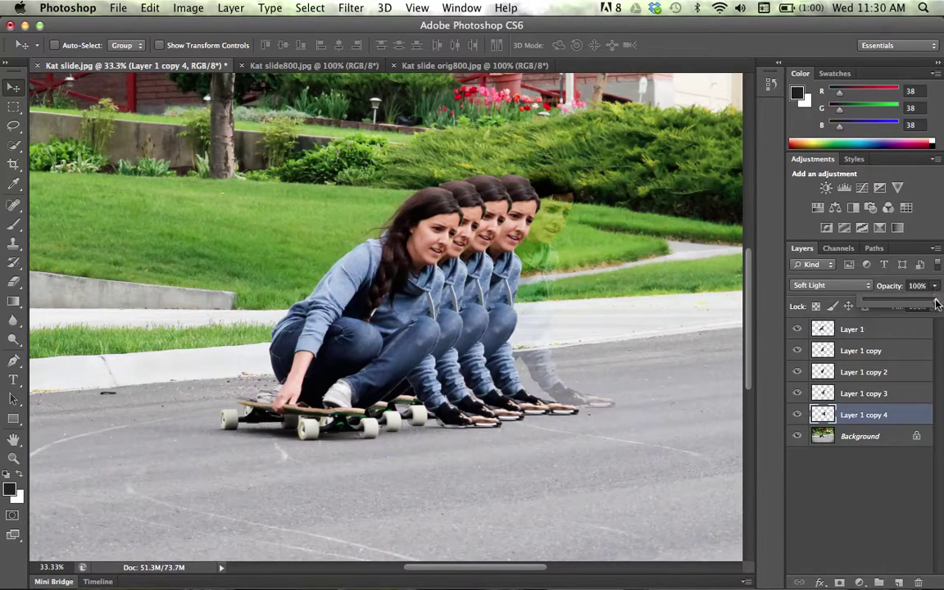
pyautogui.moveTo(936, 305); pyautogui.dragTo(894, 305)
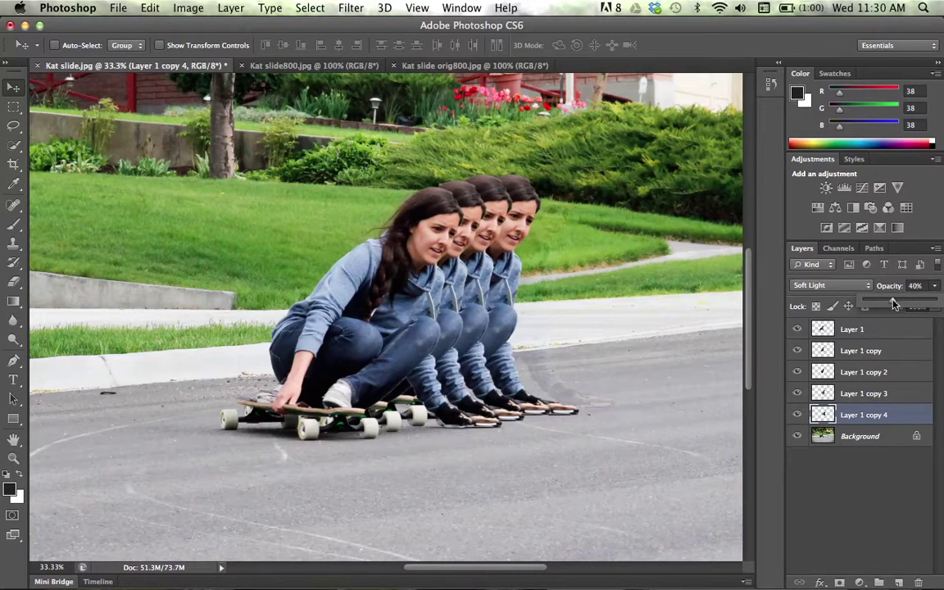
# Set Layer 1 copy 3 to Soft Light blending at 60% opacity.
pyautogui.click(875, 394)
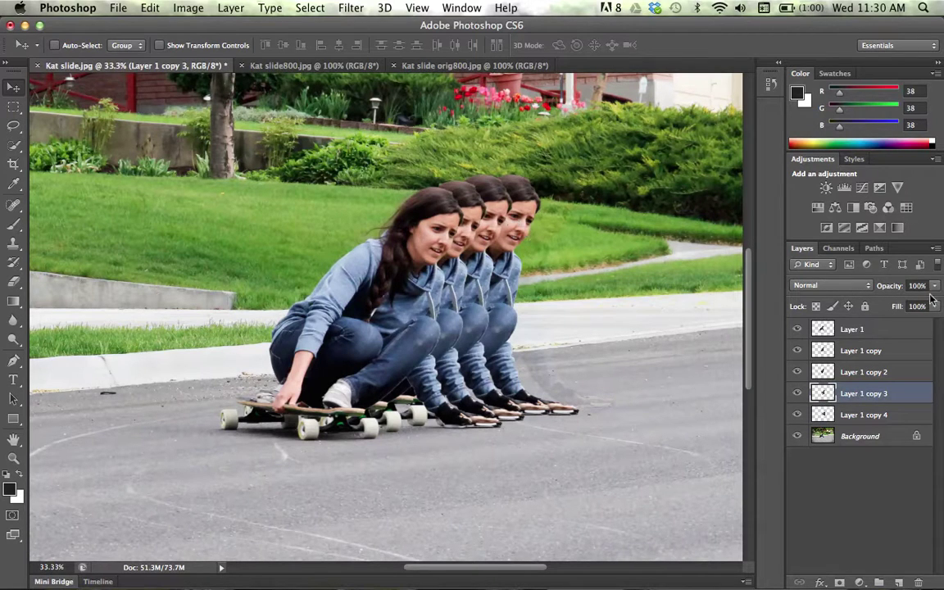
pyautogui.click(871, 287)
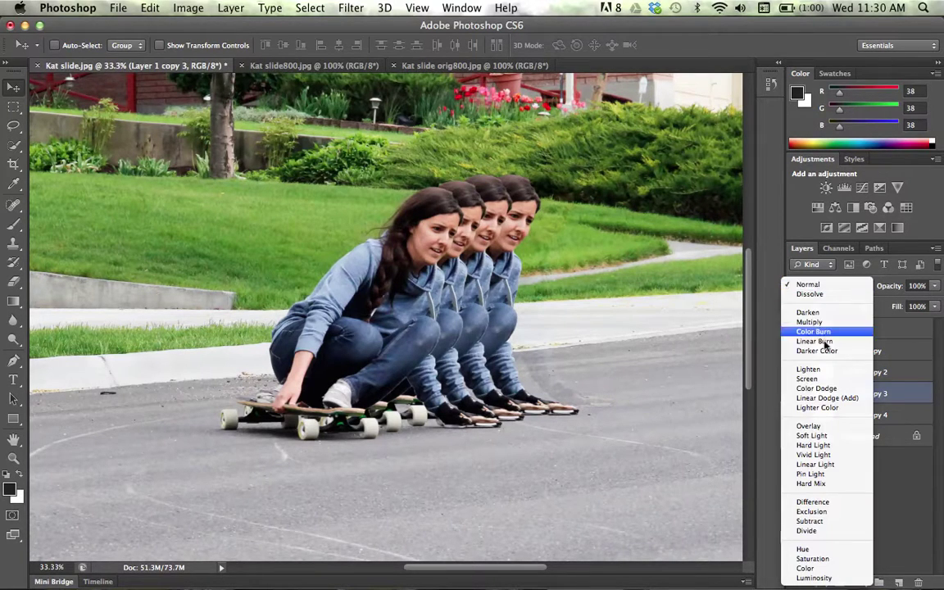
pyautogui.click(819, 442)
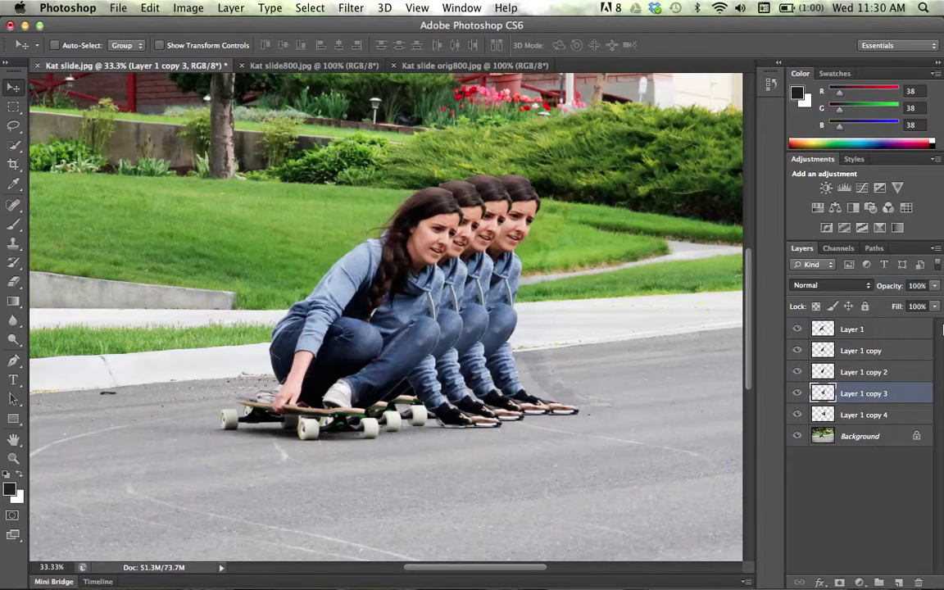
pyautogui.click(935, 286)
pyautogui.moveTo(936, 291); pyautogui.dragTo(907, 304)
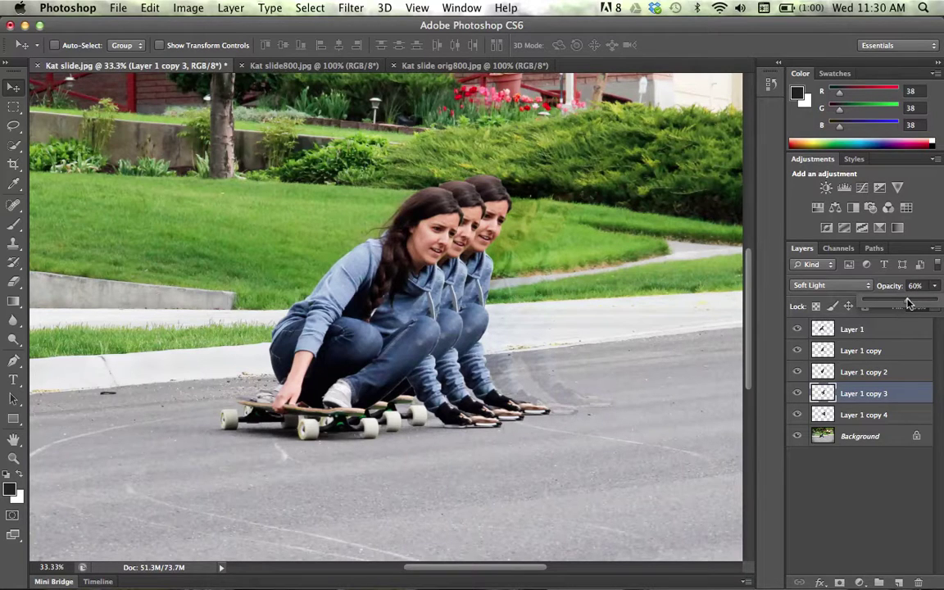
# Set Layer 1 copy 2 to Soft Light blending at about 80% opacity.
pyautogui.click(885, 372)
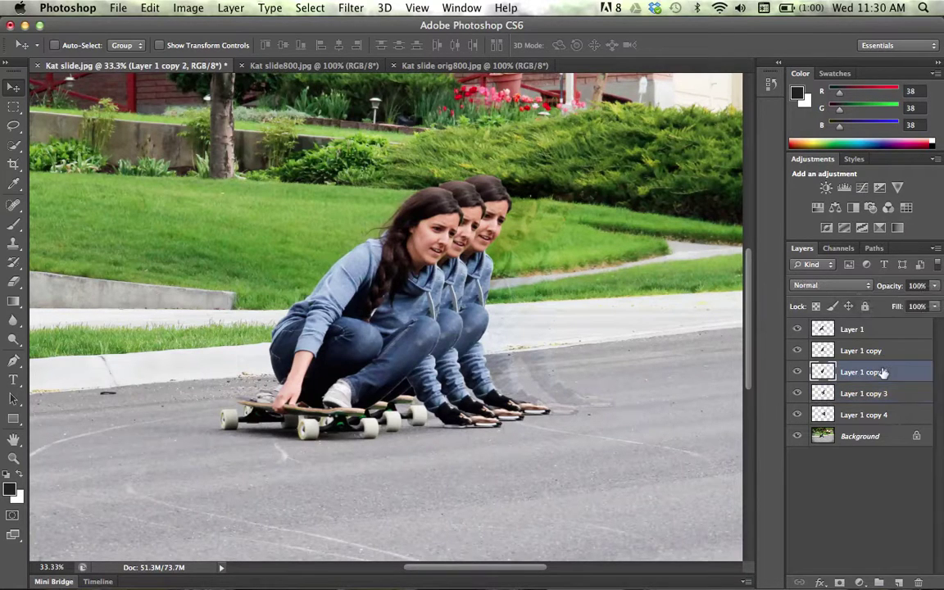
pyautogui.click(827, 285)
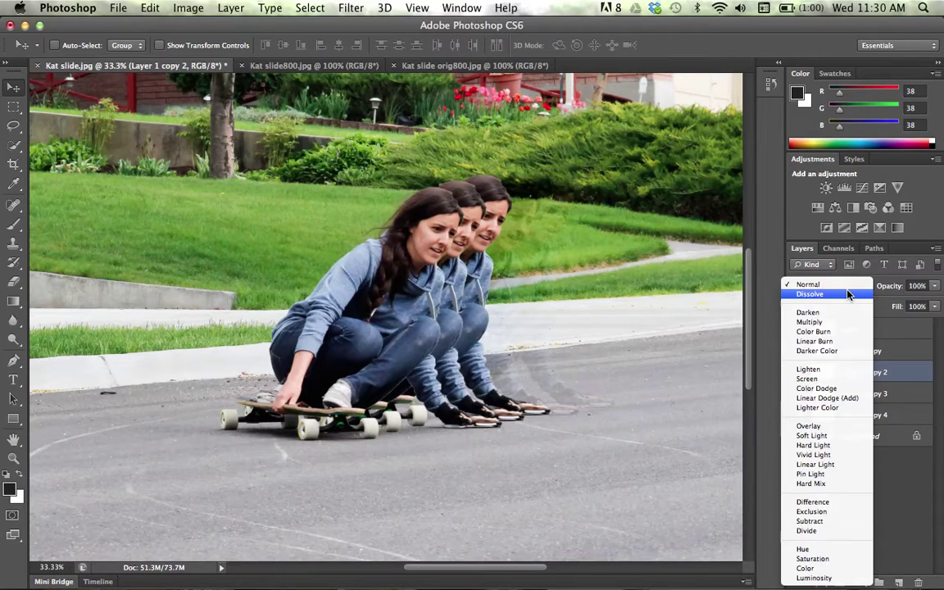
pyautogui.click(811, 435)
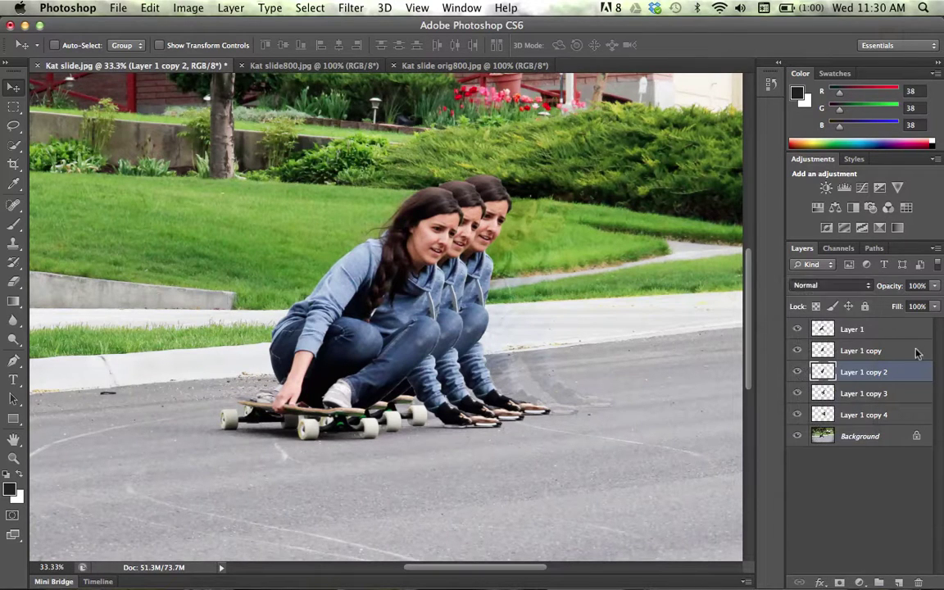
pyautogui.click(934, 286)
pyautogui.moveTo(933, 298); pyautogui.dragTo(921, 306)
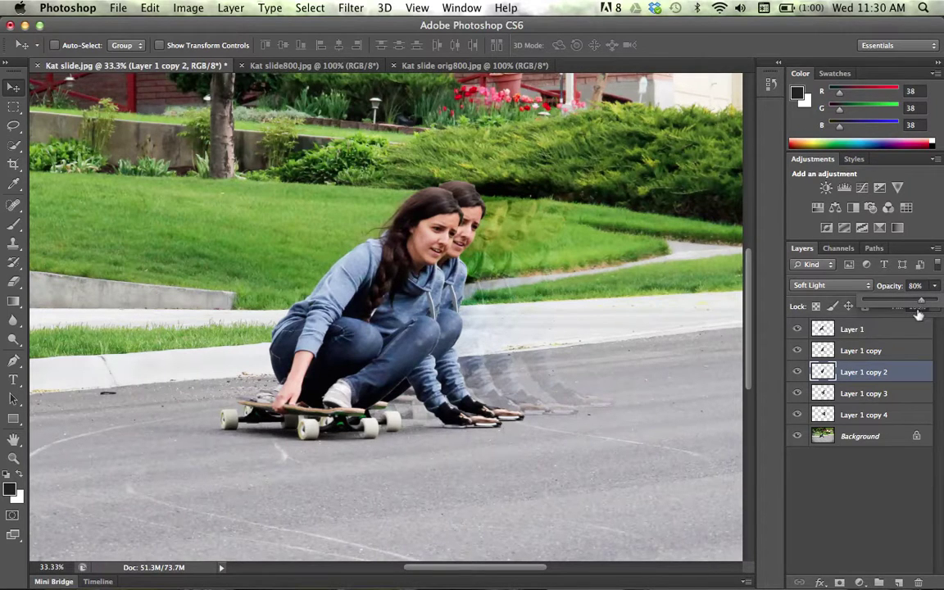
# Set Layer 1 copy to Soft Light blending, keeping 100% opacity.
pyautogui.click(860, 351)
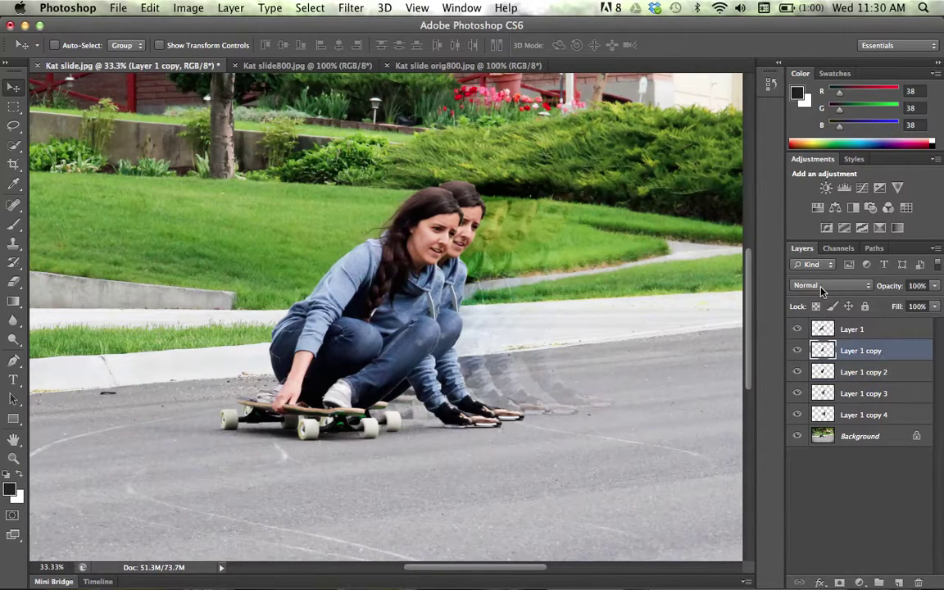
pyautogui.click(822, 291)
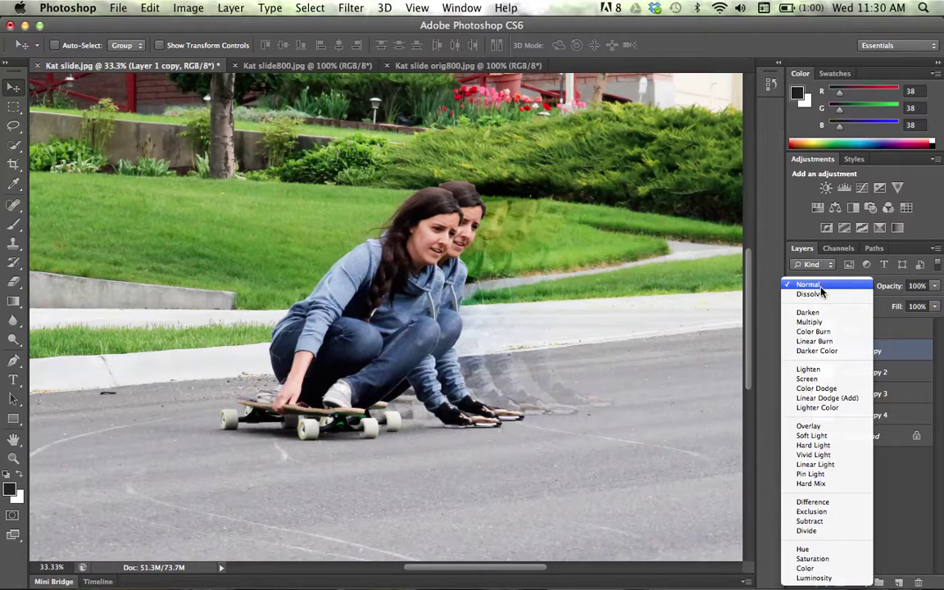
pyautogui.click(822, 437)
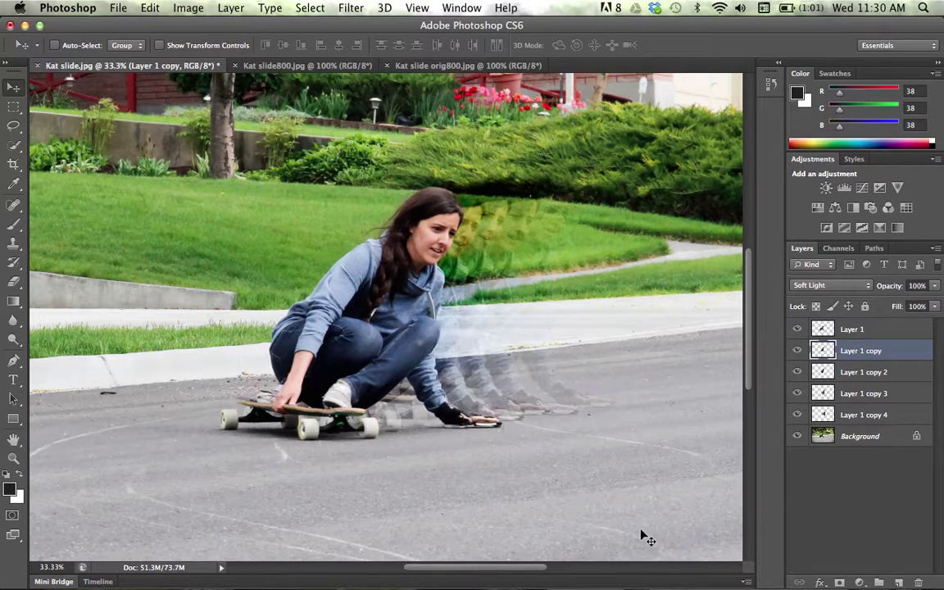
# Flatten Kat slide.jpg's skater layers into a single Background layer via the Layers panel menu.
pyautogui.click(938, 265)
pyautogui.click(936, 249)
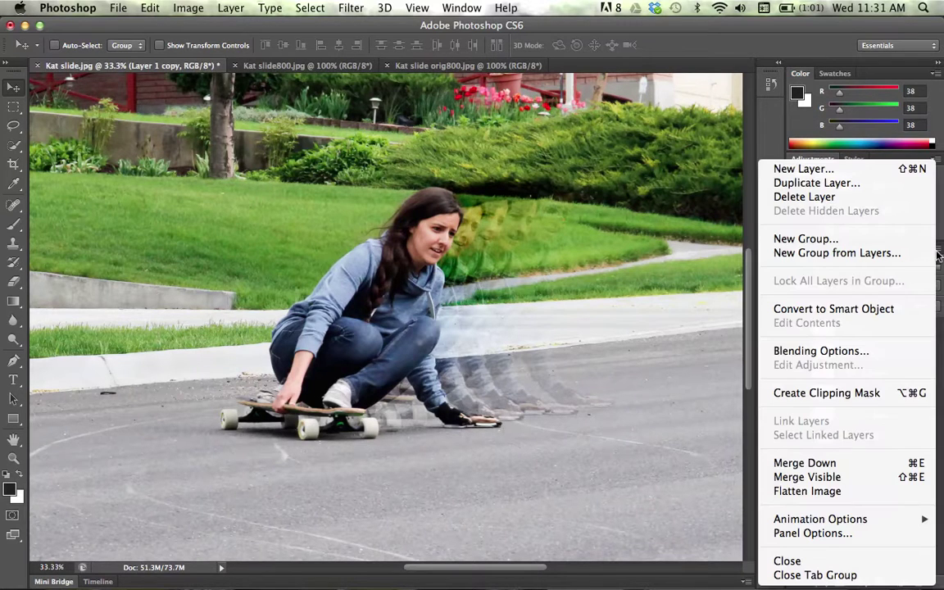
pyautogui.click(830, 492)
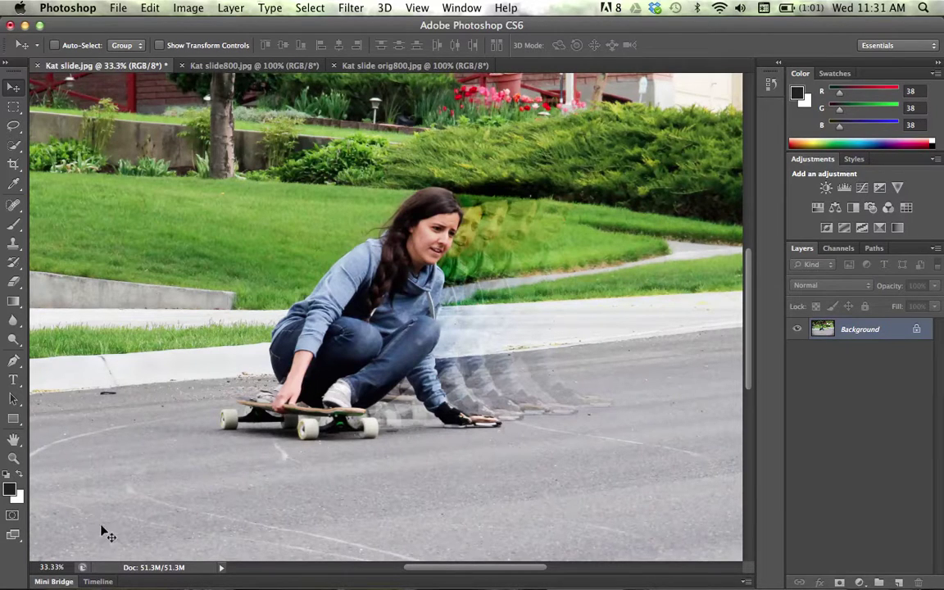
pyautogui.moveTo(2, 420)
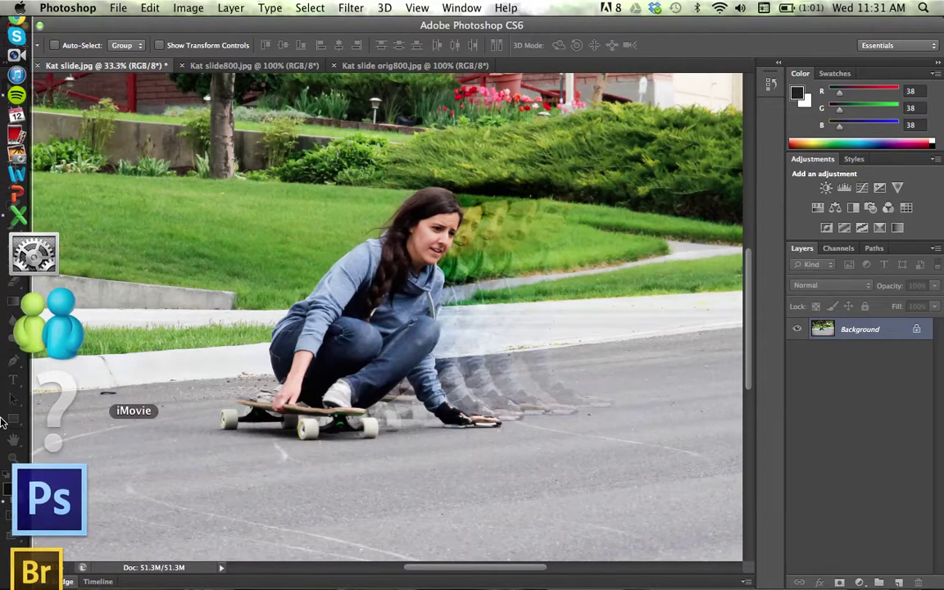